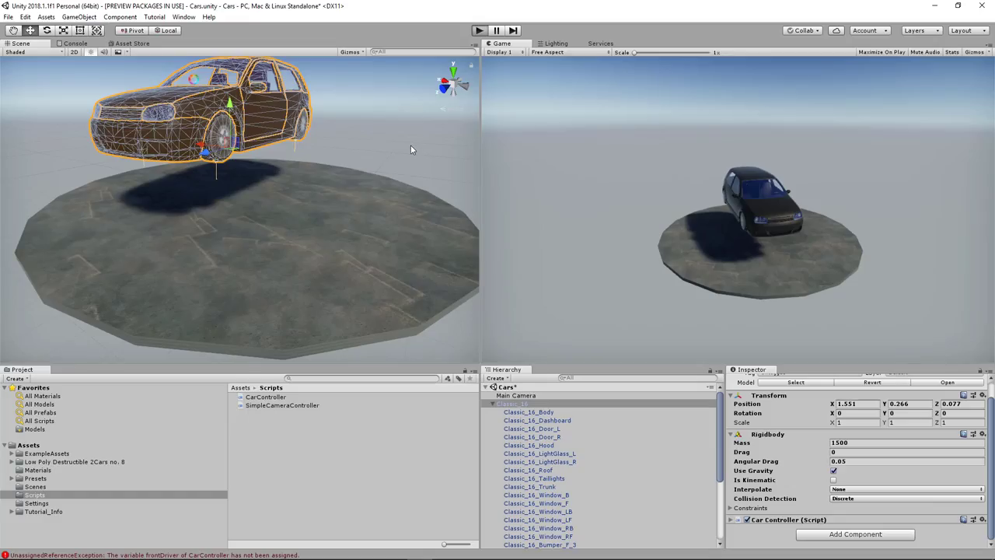
- Run and stop the Cars scene in play mode several times to test how the Classic_16 car behaves physically
{"action": "key", "text": "ctrl+p"}
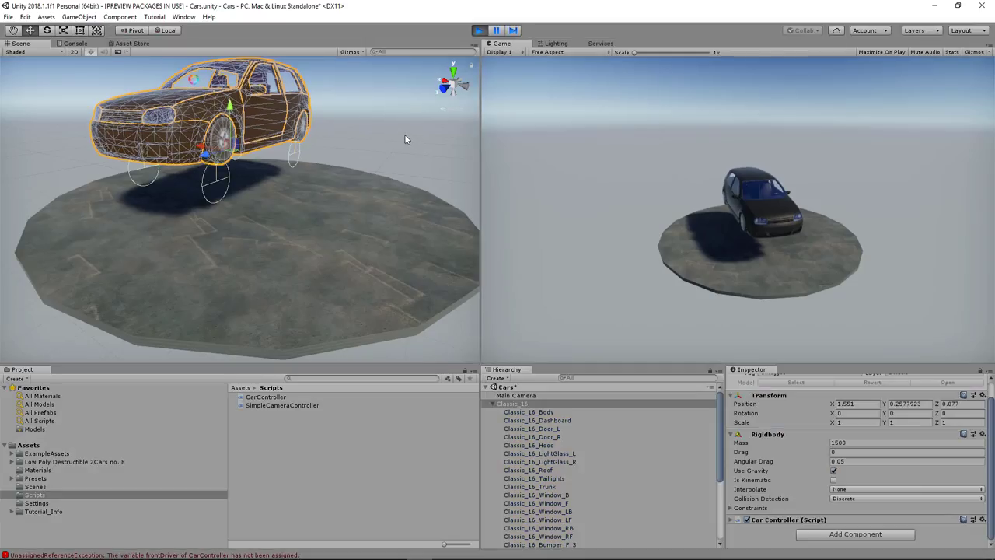
{"action": "left_click", "coordinate": [478, 30]}
{"action": "left_click", "coordinate": [482, 34]}
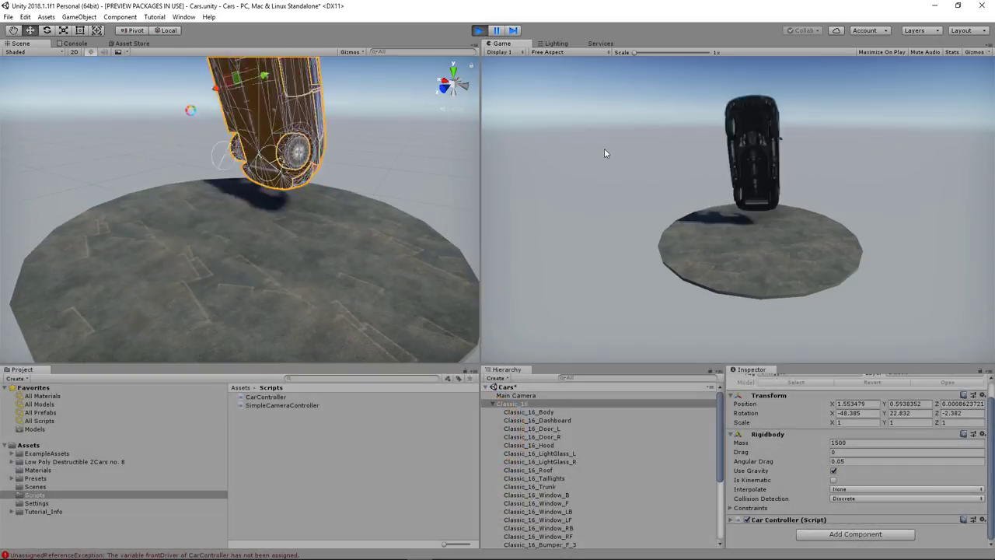
{"action": "left_click", "coordinate": [479, 31]}
{"action": "left_click", "coordinate": [479, 30]}
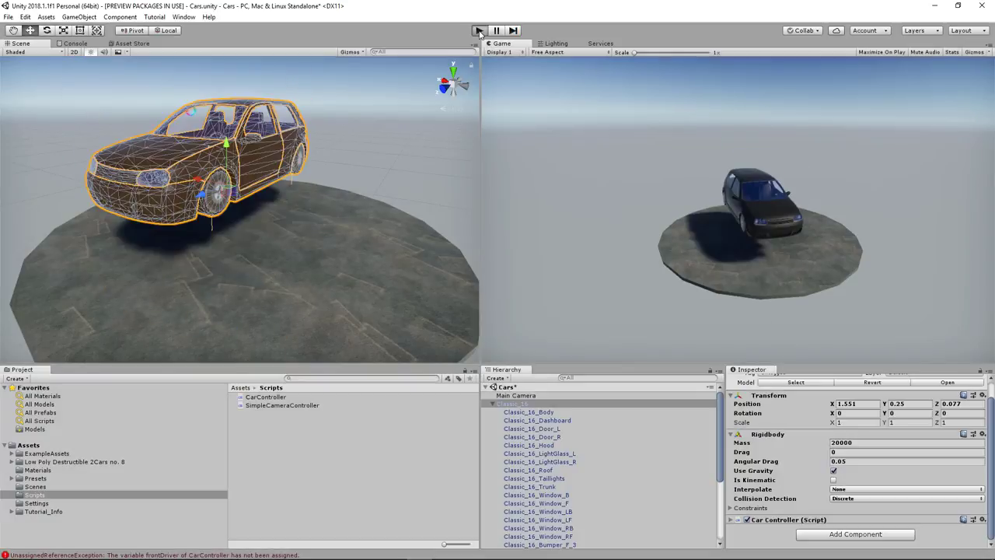
{"action": "left_click", "coordinate": [479, 31]}
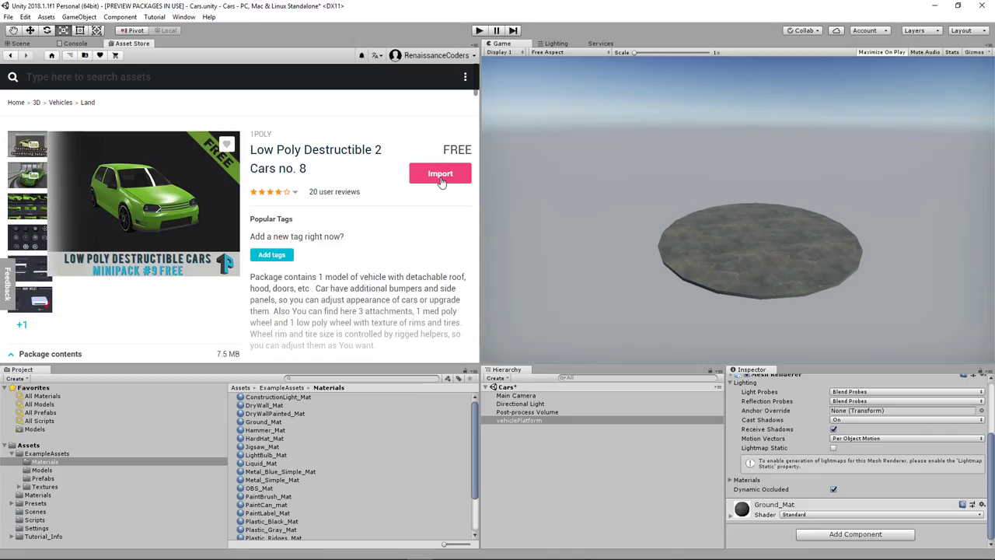
- Import the free Low Poly Destructible 2 Cars no. 8 package from the Asset Store
{"action": "left_click", "coordinate": [432, 175]}
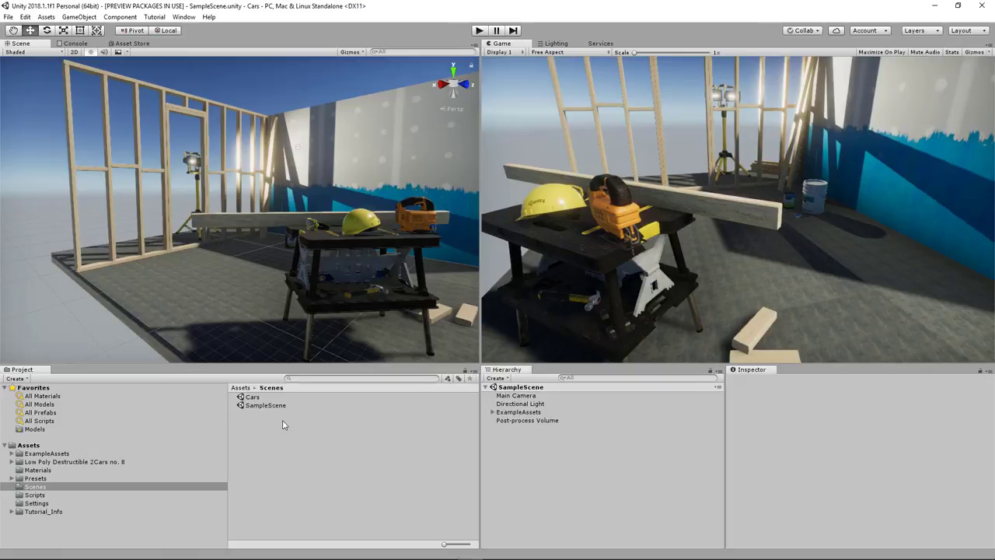
- Duplicate the SampleScene asset, rename the copy test, and open it
{"action": "left_click_drag", "start_coordinate": [227, 221], "coordinate": [251, 311], "text": "alt"}
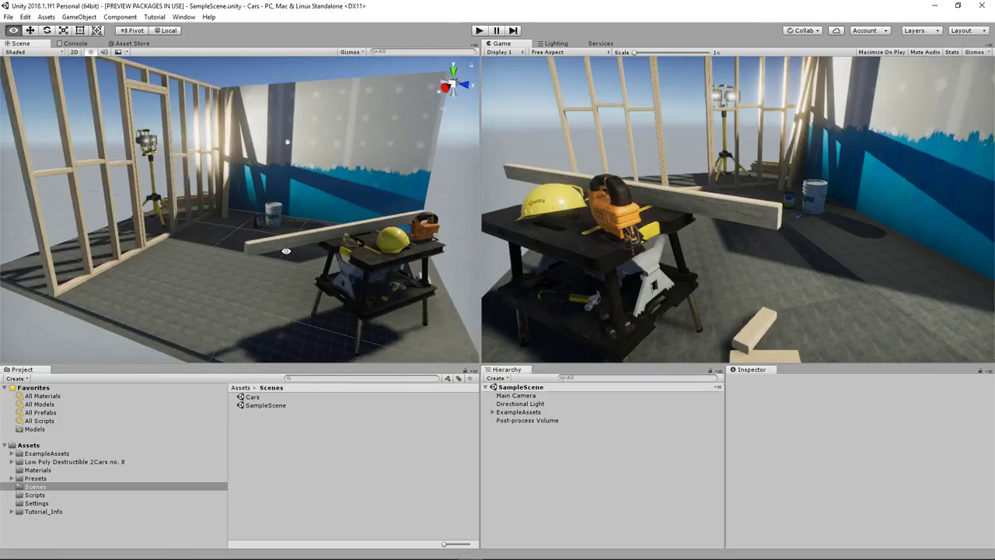
{"action": "left_click", "coordinate": [265, 405]}
{"action": "key", "text": "ctrl+d"}
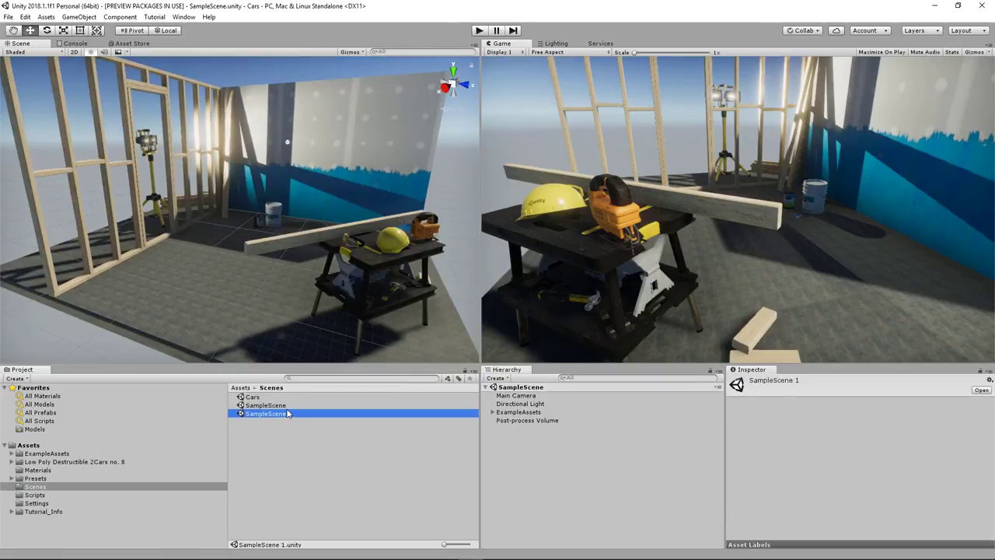
{"action": "left_click", "coordinate": [286, 414]}
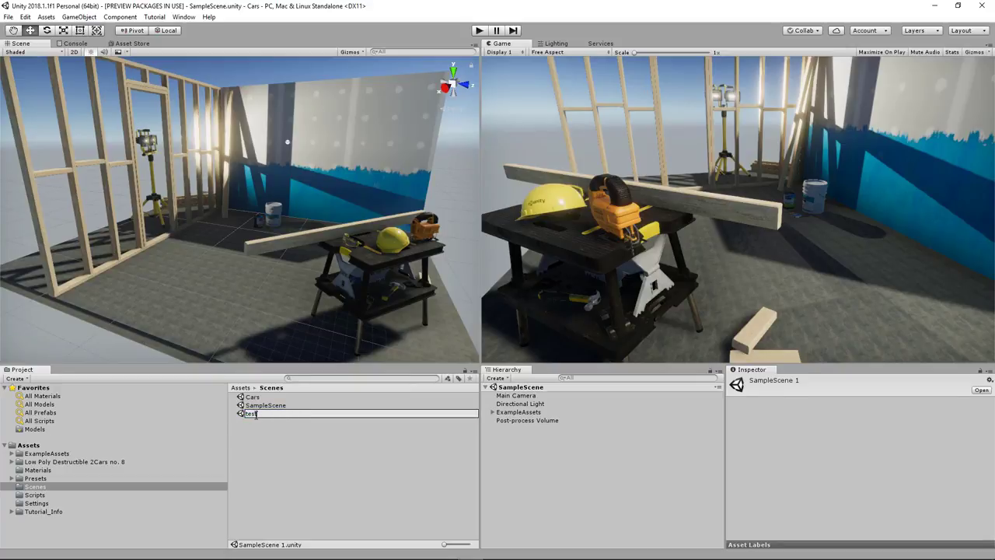
{"action": "key", "text": "Return"}
{"action": "double_click", "coordinate": [298, 416]}
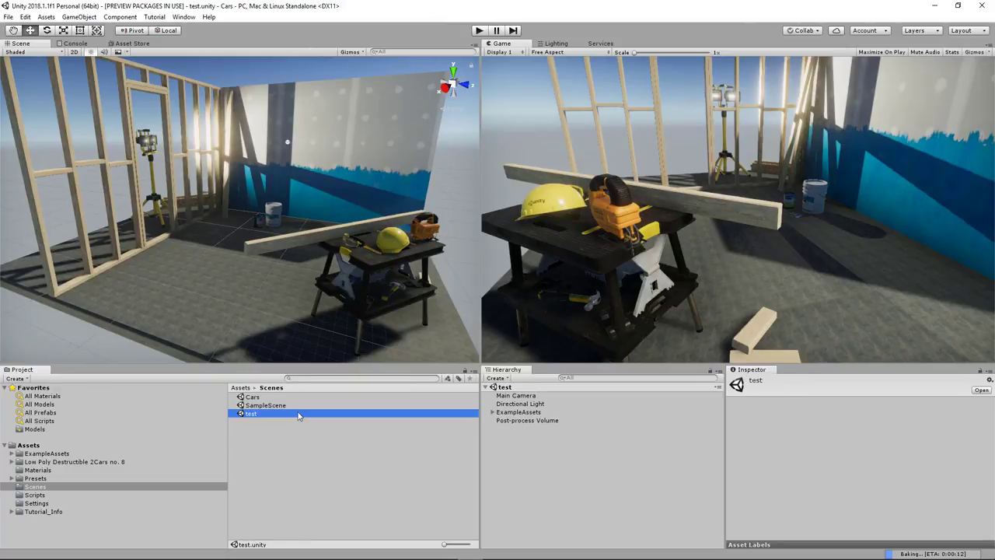
- Delete the ExampleAssets object and remove the Simple Camera Controller script from the Main Camera
{"action": "right_click", "coordinate": [509, 412]}
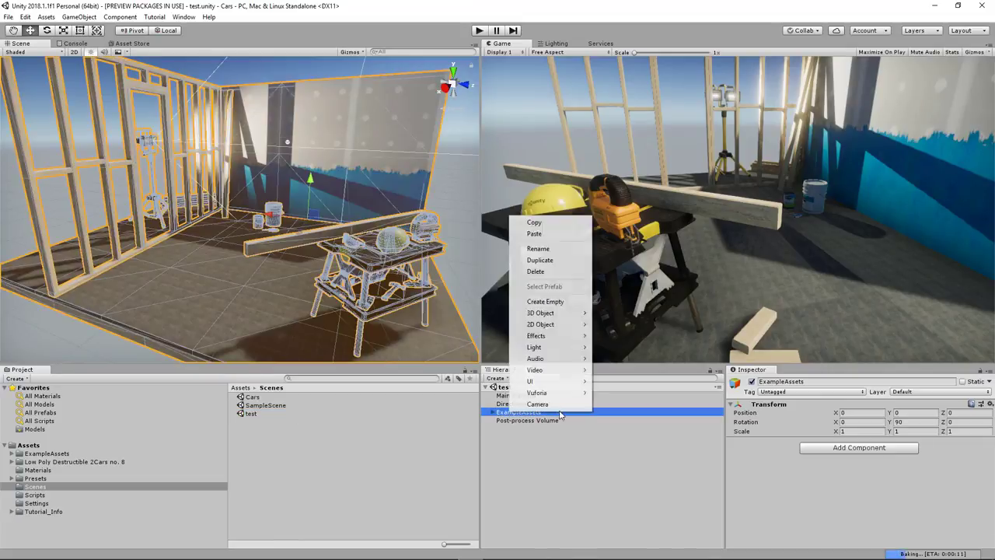
{"action": "left_click", "coordinate": [537, 266]}
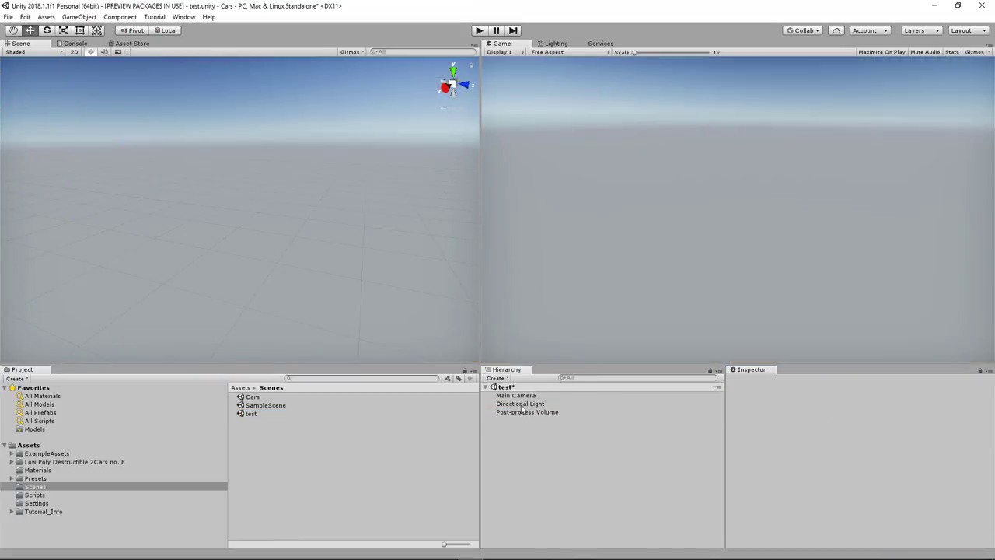
{"action": "left_click", "coordinate": [524, 396]}
{"action": "left_click", "coordinate": [746, 473]}
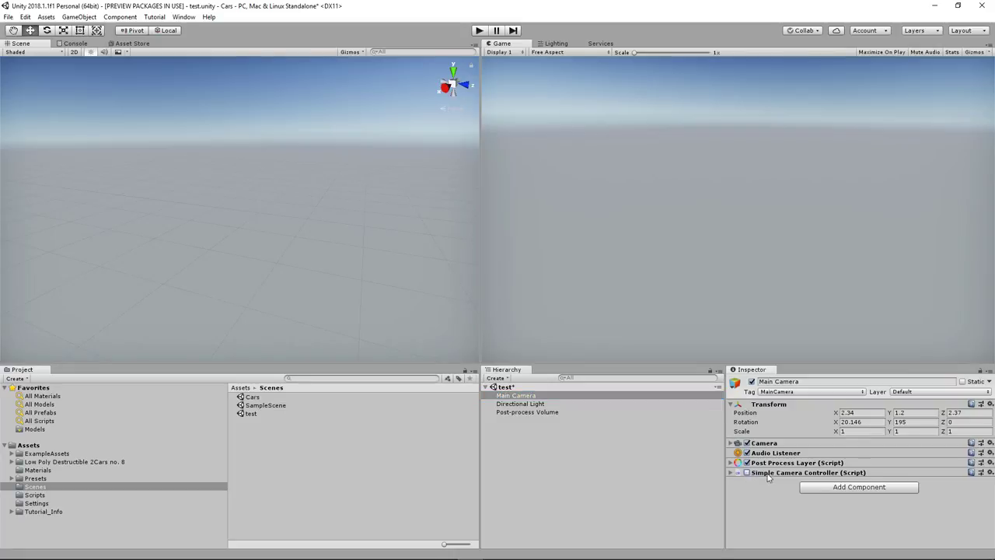
{"action": "right_click", "coordinate": [774, 475]}
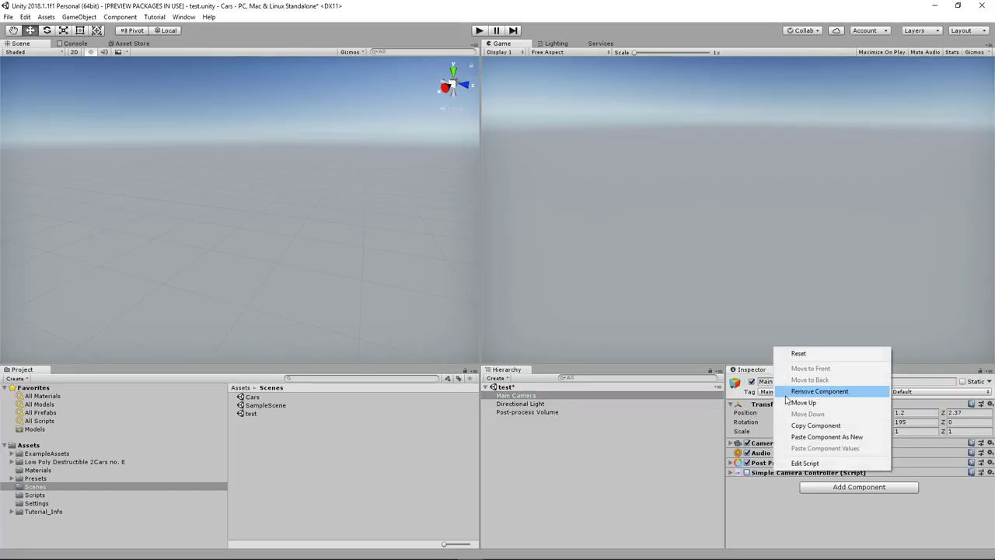
{"action": "left_click", "coordinate": [798, 391]}
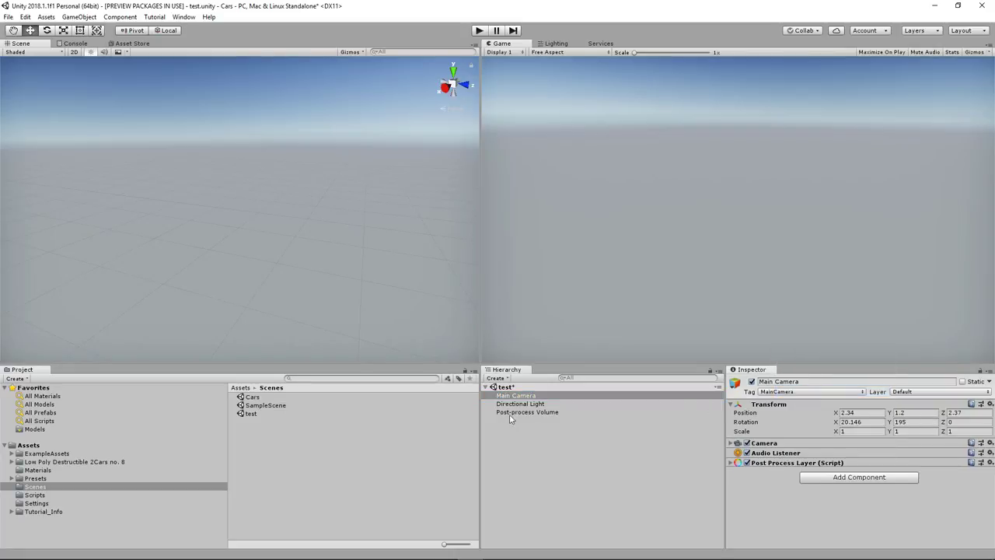
- Place the Classic_16 model from the car package's 16_Classic folder in the scene and frame it in view
{"action": "left_click", "coordinate": [12, 462]}
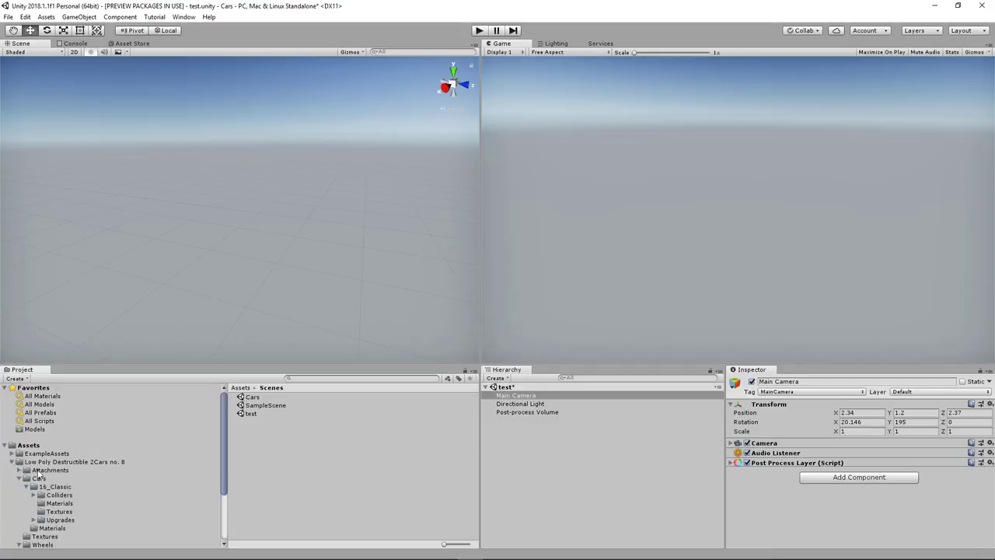
{"action": "scroll", "coordinate": [49, 479], "scroll_direction": "down", "scroll_amount": 3}
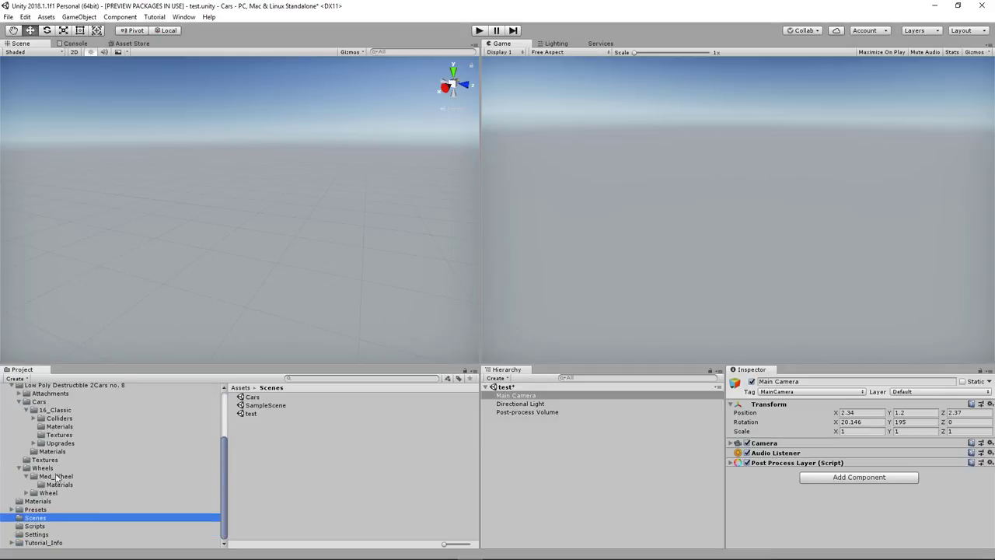
{"action": "left_click", "coordinate": [43, 468]}
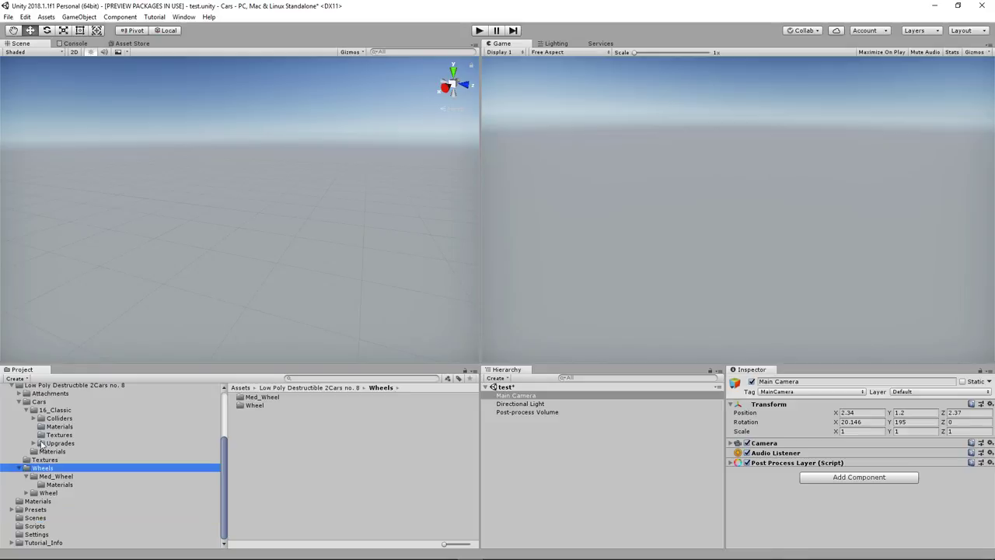
{"action": "left_click", "coordinate": [52, 451]}
{"action": "left_click", "coordinate": [55, 409]}
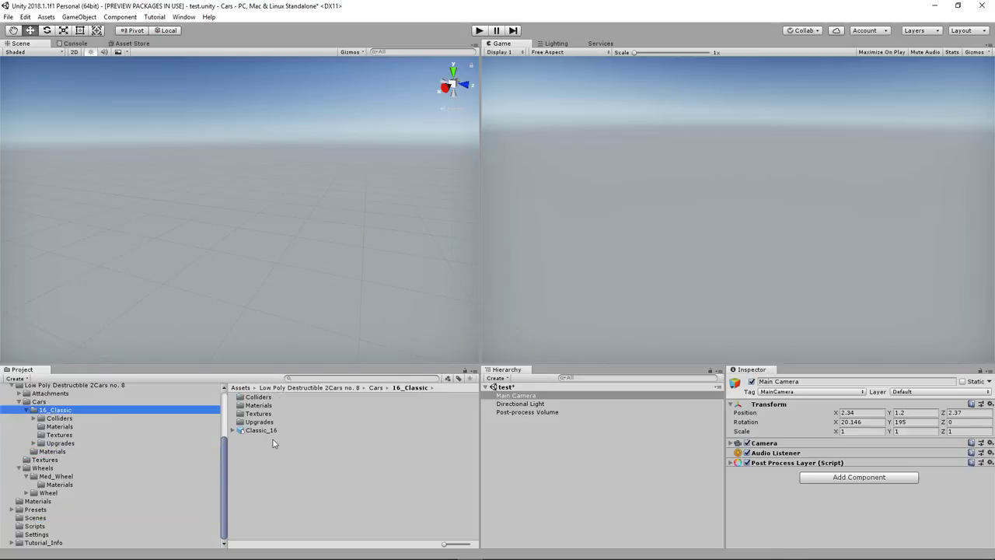
{"action": "left_click_drag", "start_coordinate": [264, 433], "coordinate": [253, 306]}
{"action": "key", "text": "f"}
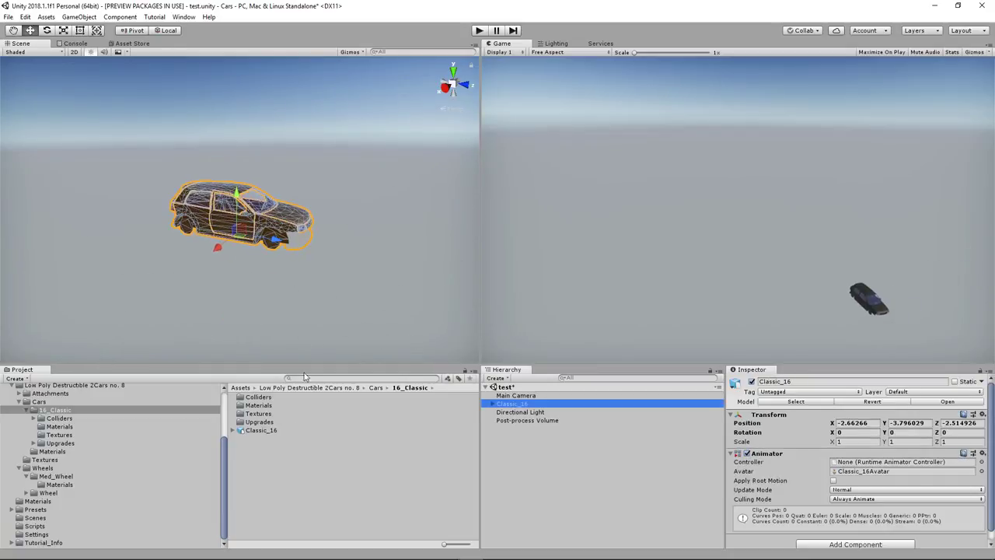
- Check the scale factor in the Classic_16 model's import settings and examine the placed car from several angles
{"action": "left_click", "coordinate": [261, 430]}
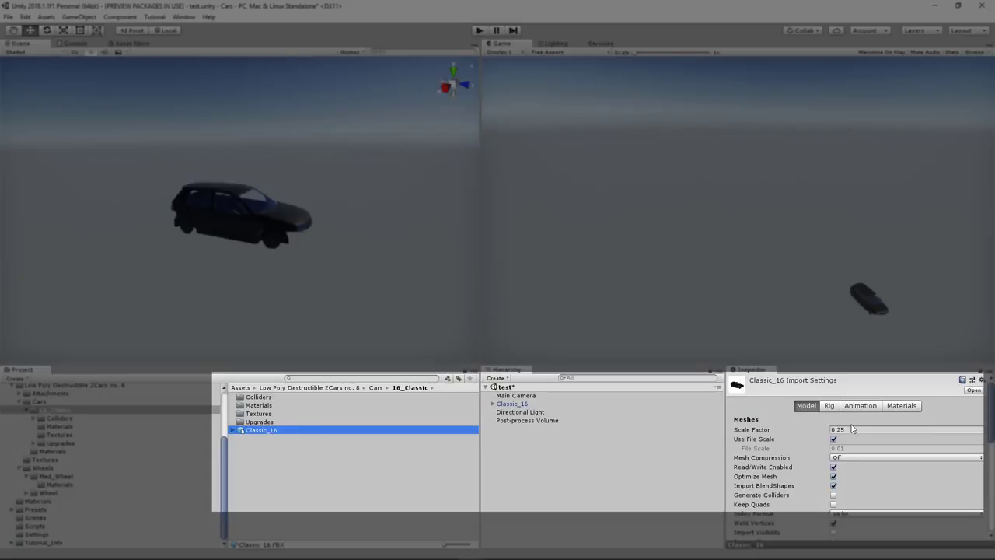
{"action": "left_click", "coordinate": [849, 429]}
{"action": "left_click", "coordinate": [350, 431]}
{"action": "scroll", "coordinate": [333, 279], "scroll_direction": "up", "scroll_amount": 4}
{"action": "left_click_drag", "start_coordinate": [334, 278], "coordinate": [132, 237], "text": "alt"}
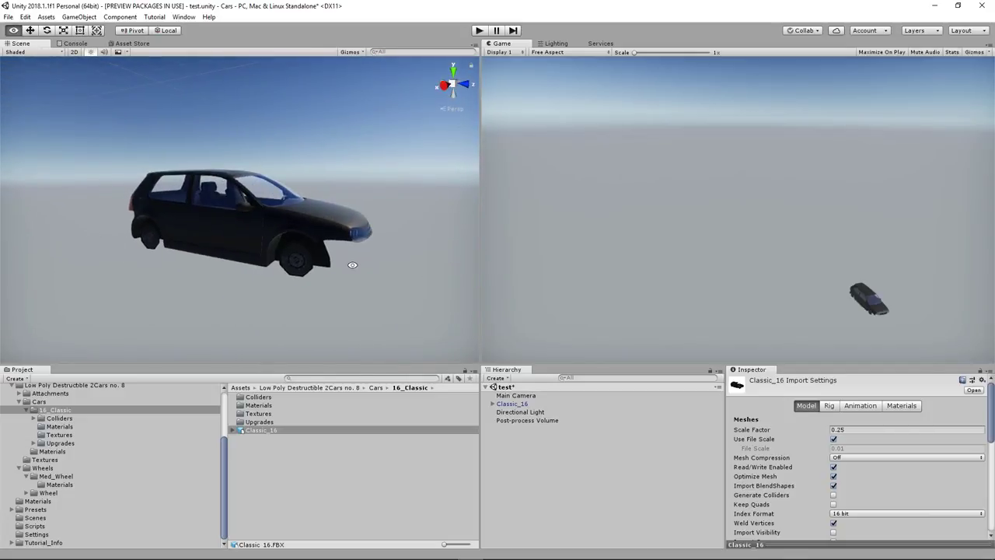
{"action": "left_click_drag", "start_coordinate": [349, 265], "coordinate": [287, 265], "text": "alt"}
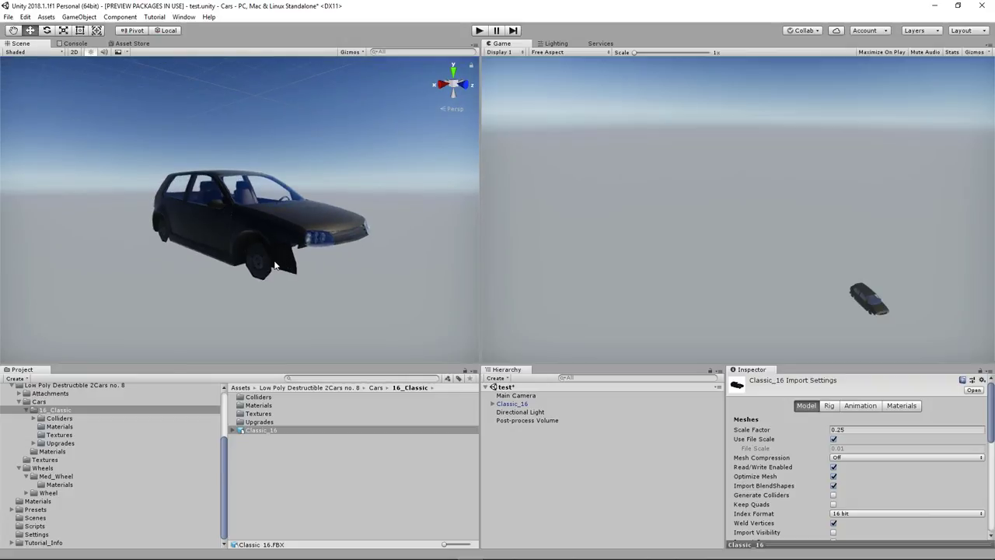
{"action": "scroll", "coordinate": [274, 266], "scroll_direction": "up", "scroll_amount": 3}
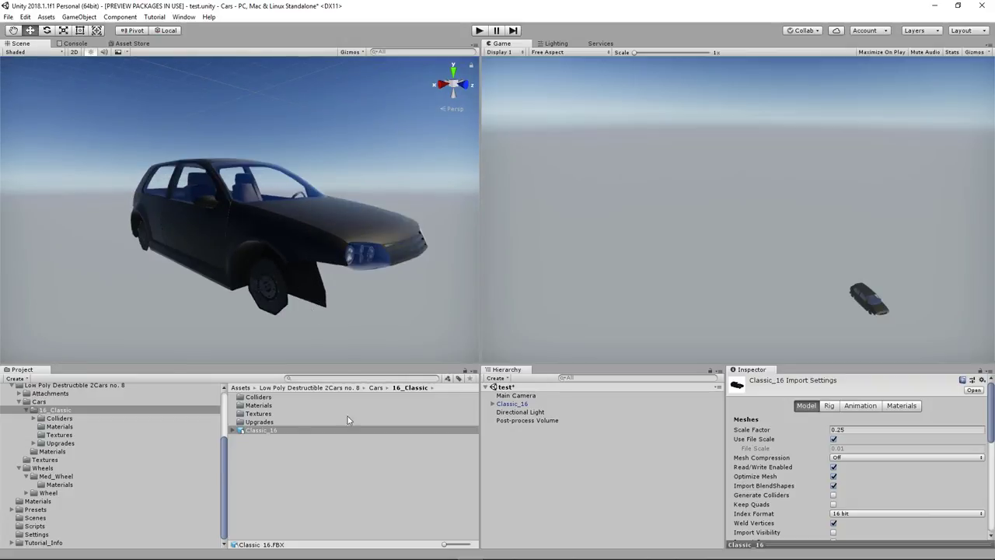
- Add the rear bumper Classic_16_Bumper_B_3 and the front bumper Classic_16_Bumper_F_3 as children of the Classic_16 car
{"action": "left_click", "coordinate": [61, 443]}
{"action": "double_click", "coordinate": [264, 397]}
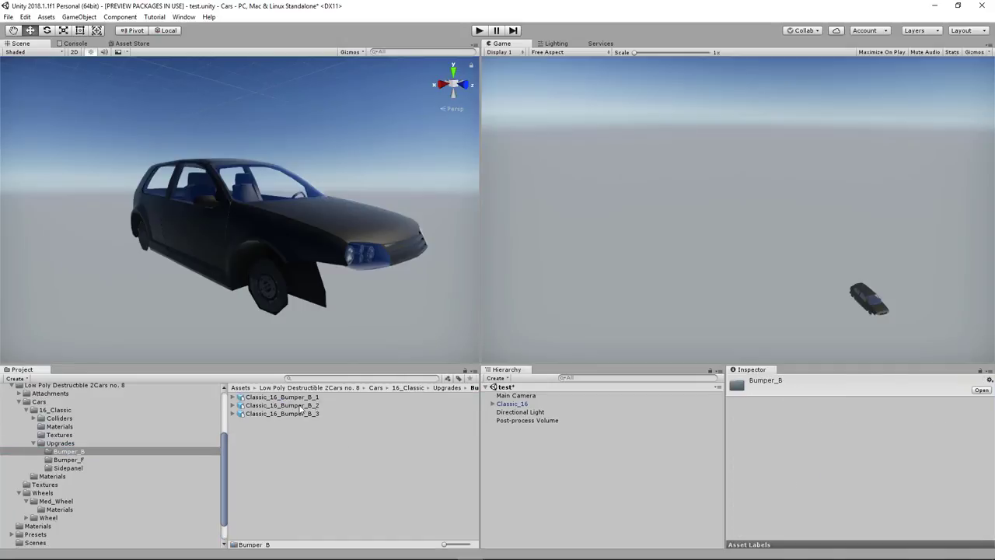
{"action": "left_click_drag", "start_coordinate": [307, 415], "coordinate": [522, 404]}
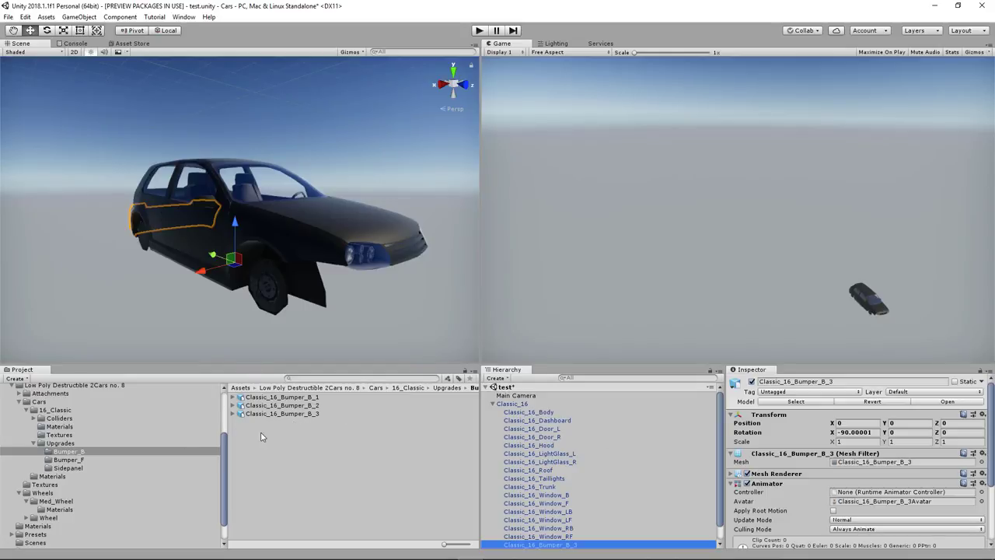
{"action": "left_click", "coordinate": [68, 459]}
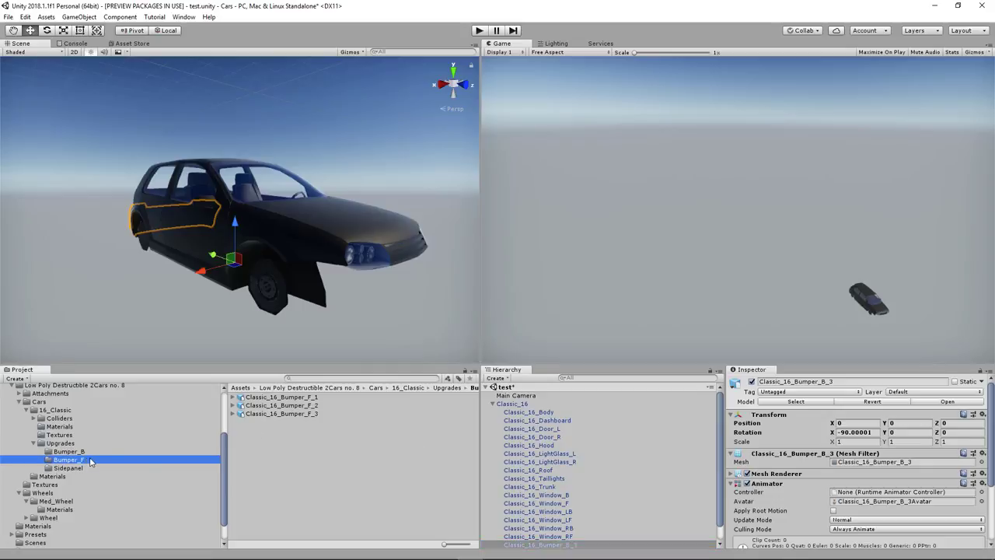
{"action": "left_click_drag", "start_coordinate": [287, 414], "coordinate": [513, 403]}
{"action": "mouse_move", "coordinate": [391, 296]}
{"action": "left_mouse_down", "text": "alt"}
{"action": "mouse_move", "coordinate": [342, 295]}
{"action": "mouse_move", "coordinate": [389, 297]}
{"action": "left_mouse_up", "text": "alt"}
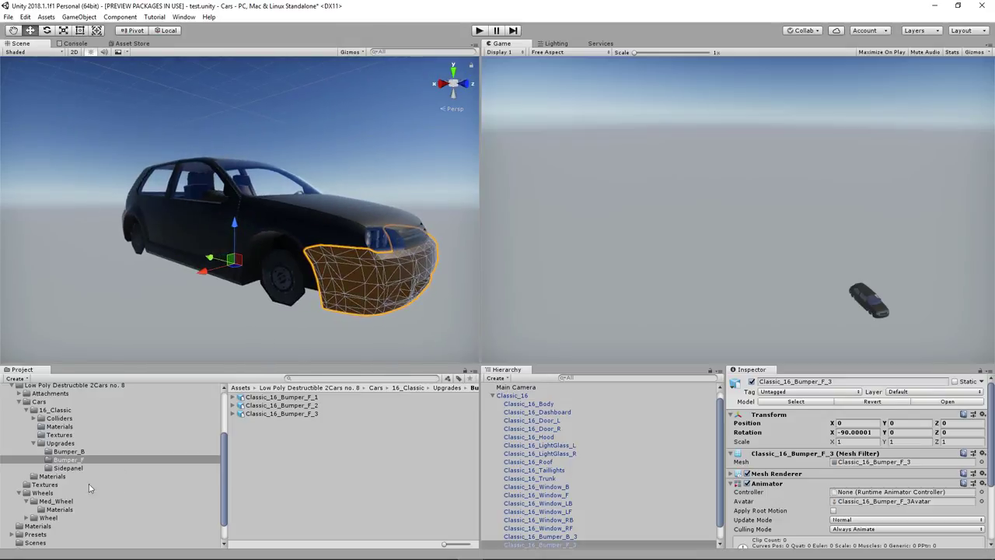
- Add the Wheel model from the package's Wheel folder as a child of the Classic_16 car
{"action": "left_click", "coordinate": [48, 517]}
{"action": "left_click_drag", "start_coordinate": [253, 405], "coordinate": [527, 396]}
{"action": "left_click_drag", "start_coordinate": [309, 264], "coordinate": [313, 302], "text": "alt"}
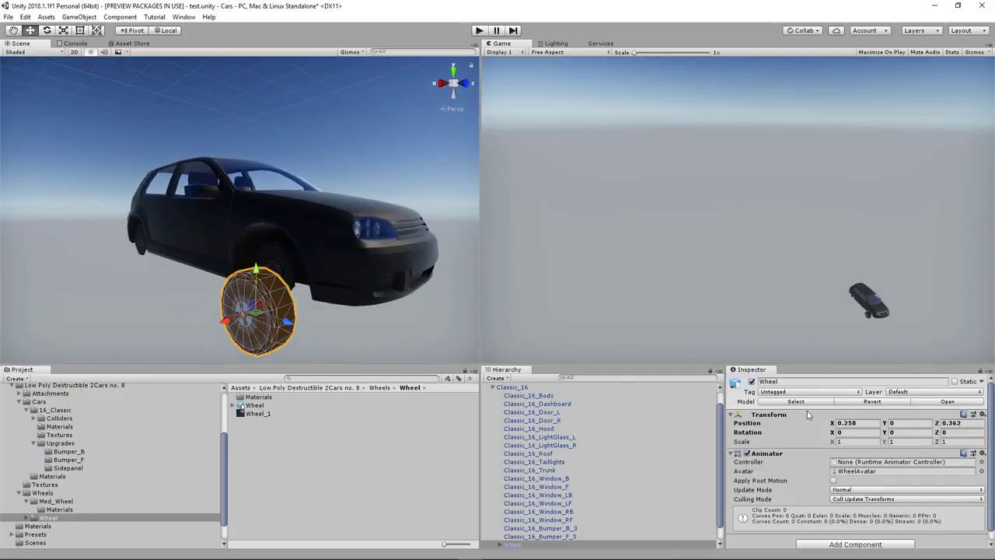
- Set the wheel's local position to X 0.2, Y 0.1, Z 0.375 so it sits in the front wheel arch
{"action": "type", "text": "0.2"}
{"action": "key", "text": "Tab"}
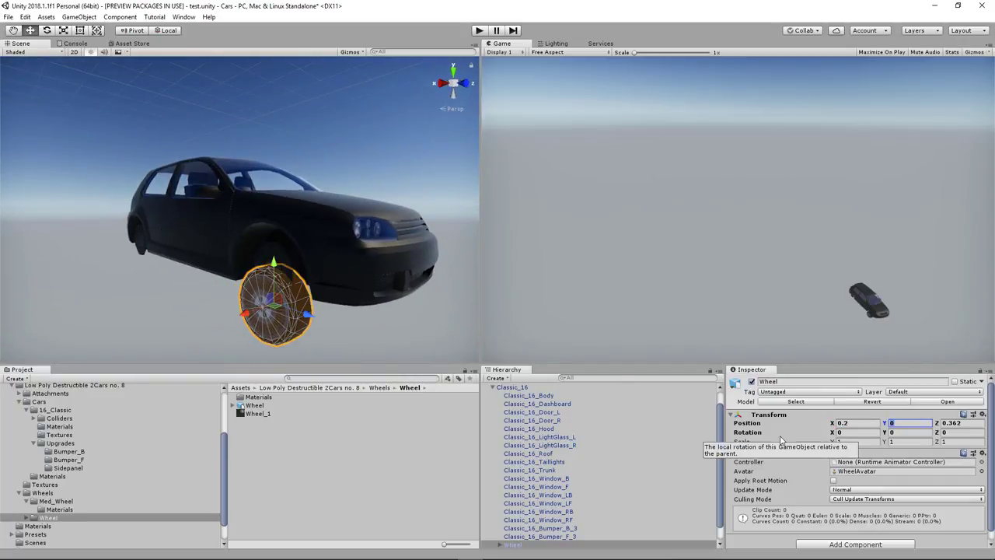
{"action": "type", "text": ".1"}
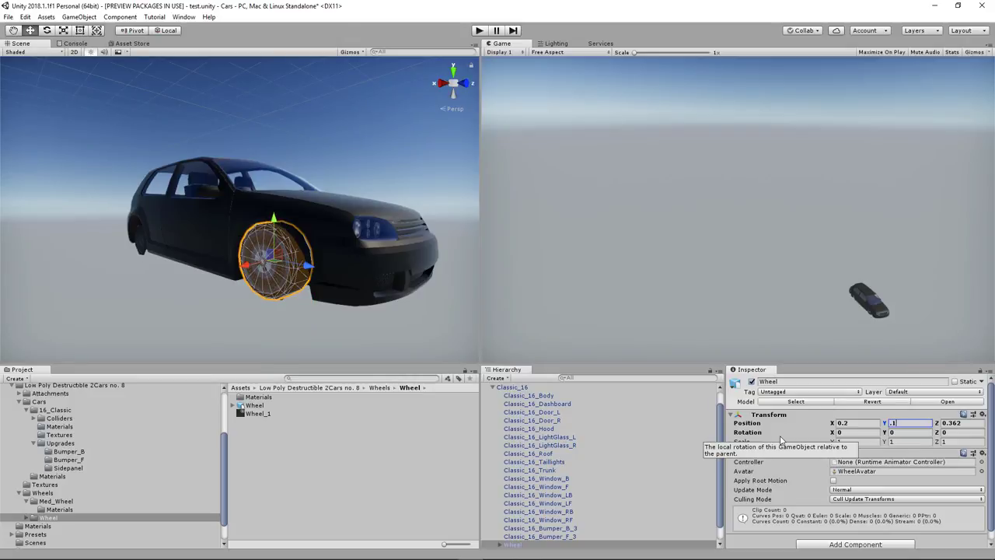
{"action": "left_click", "coordinate": [848, 424]}
{"action": "key", "text": "Tab"}
{"action": "key", "text": "Tab"}
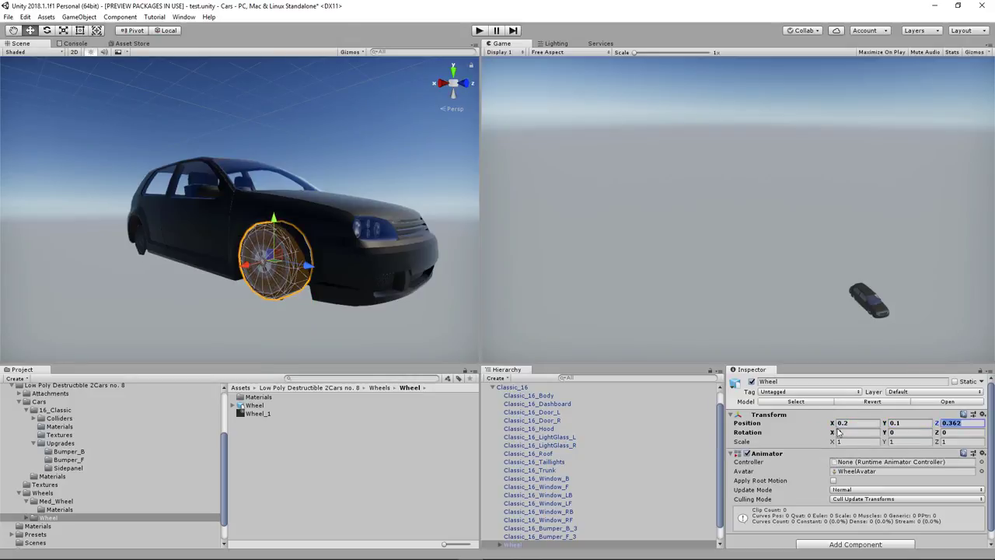
{"action": "type", "text": "."}
{"action": "type", "text": ".375"}
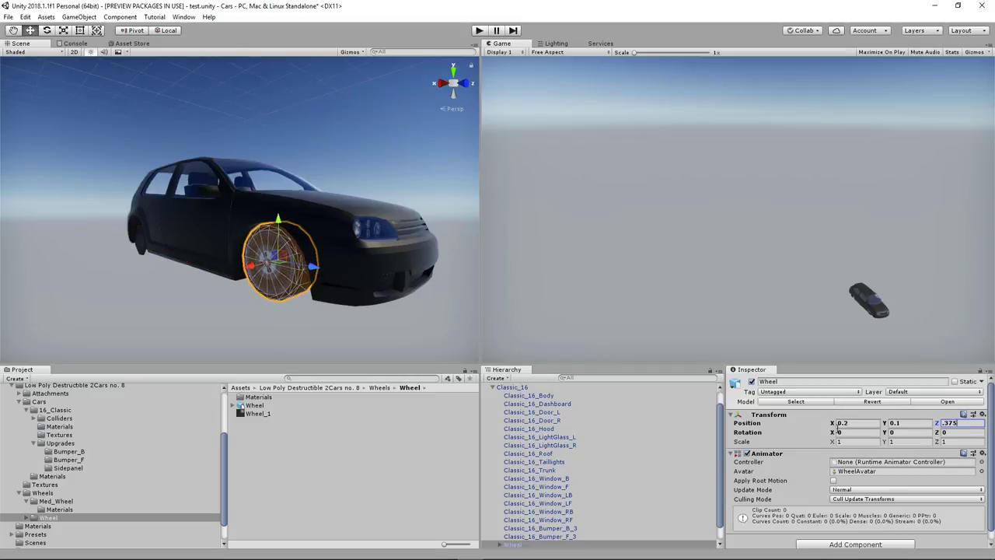
{"action": "left_click_drag", "start_coordinate": [311, 218], "coordinate": [269, 210], "text": "alt"}
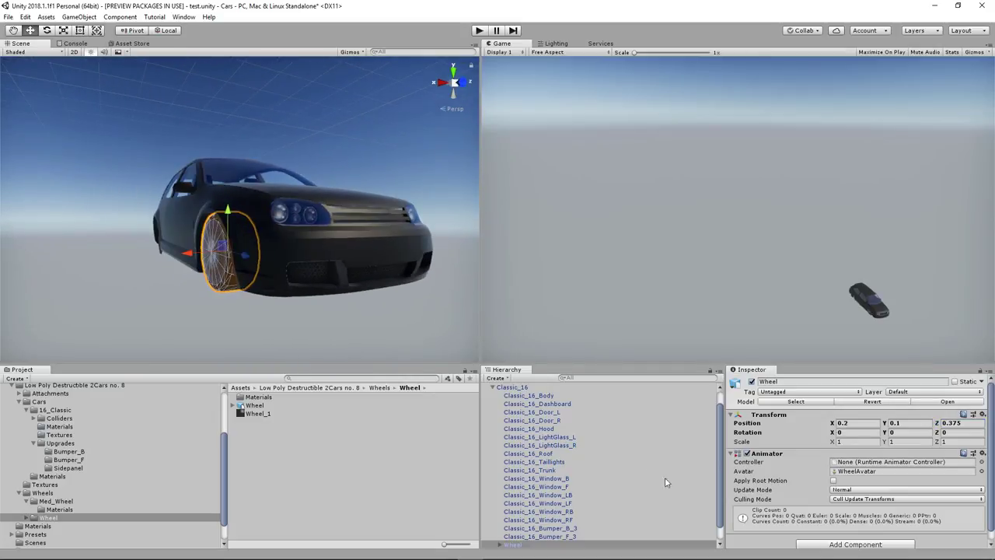
- Rename the positioned wheel FrontPassenger
{"action": "left_click", "coordinate": [777, 382]}
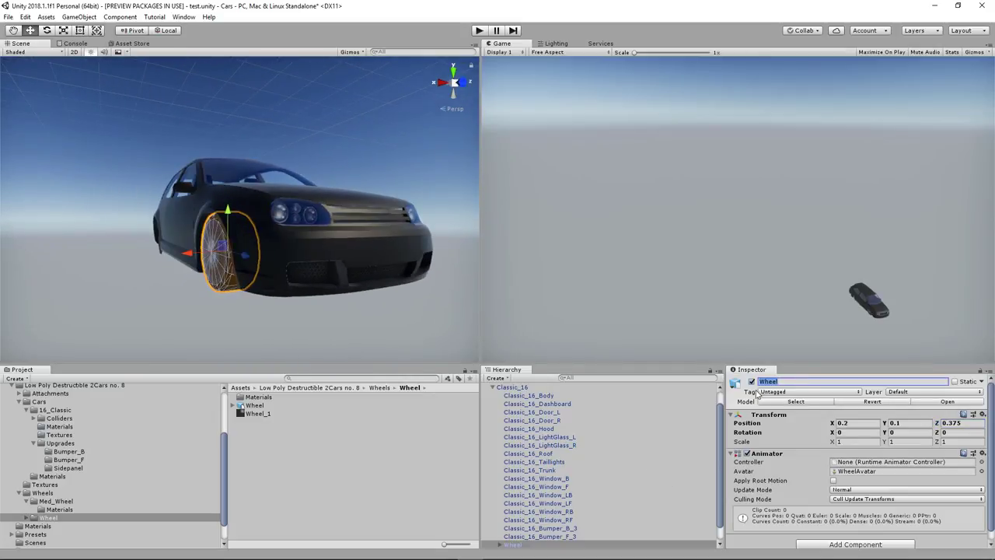
{"action": "type", "text": "FrontPassenger"}
- Duplicate the FrontPassenger wheel and set the copy's X position to -0.2 for the opposite front wheel arch
{"action": "left_click", "coordinate": [545, 544]}
{"action": "key", "text": "ctrl+d"}
{"action": "left_click", "coordinate": [861, 422]}
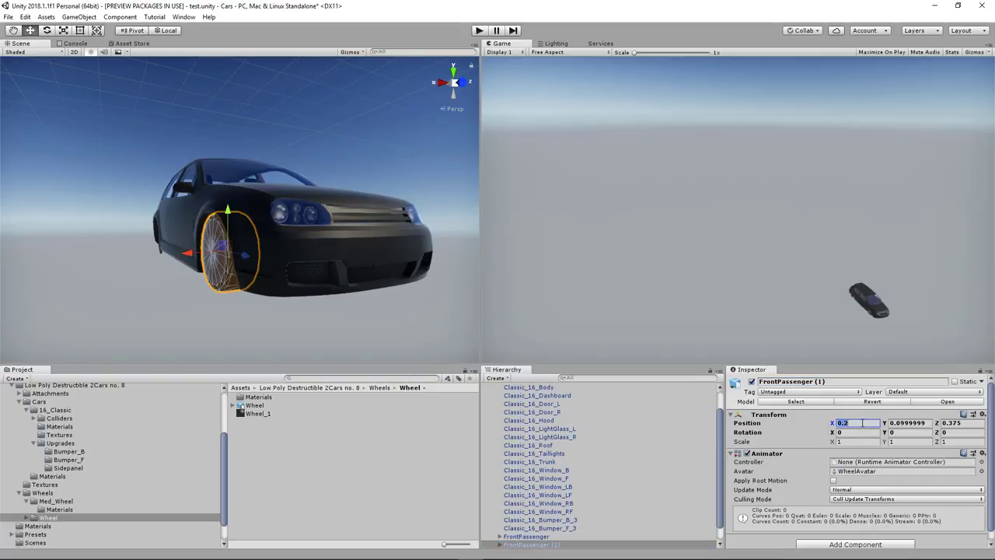
{"action": "type", "text": "-0.2"}
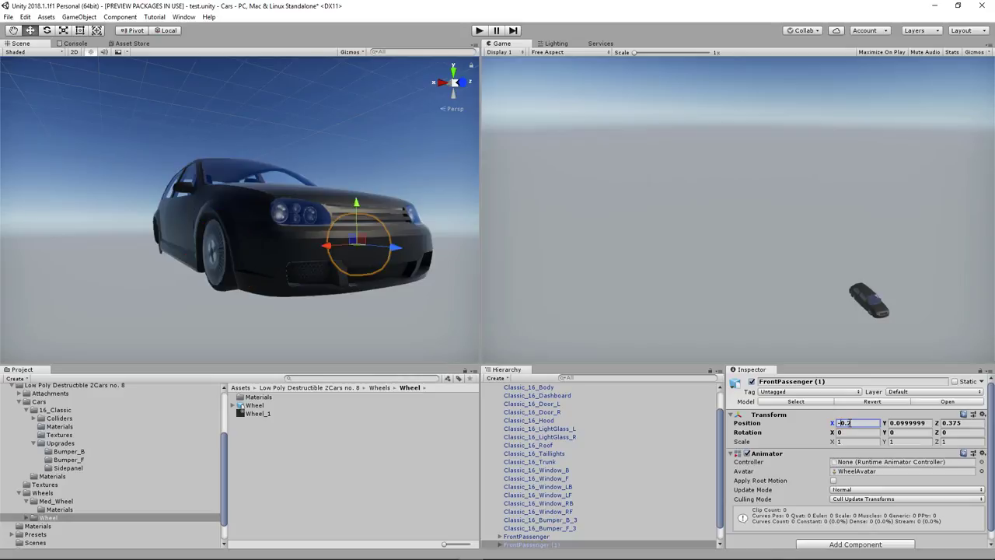
{"action": "left_click_drag", "start_coordinate": [309, 139], "coordinate": [23, 151], "text": "alt"}
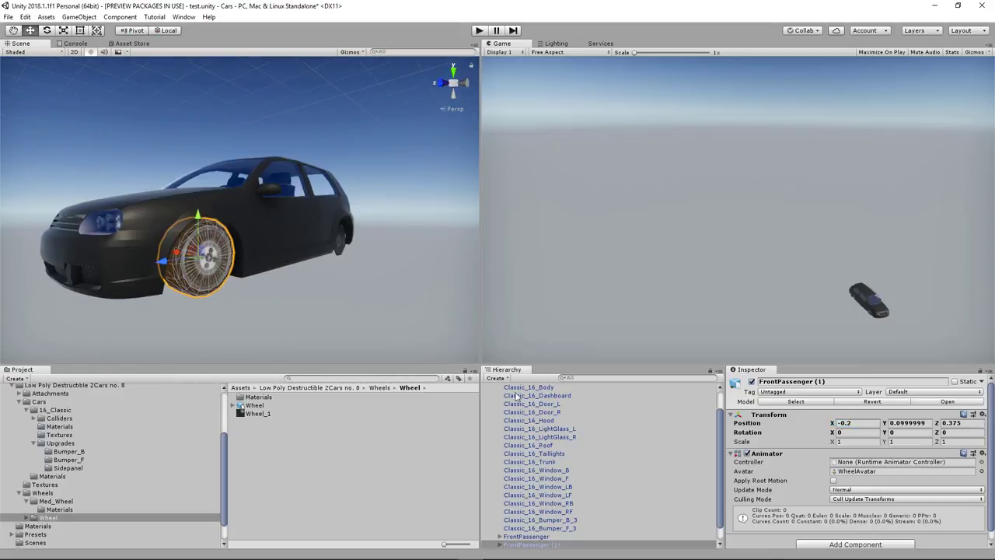
- Rename the duplicated front wheel FrontDriver
{"action": "left_click", "coordinate": [624, 546]}
{"action": "left_click", "coordinate": [830, 382]}
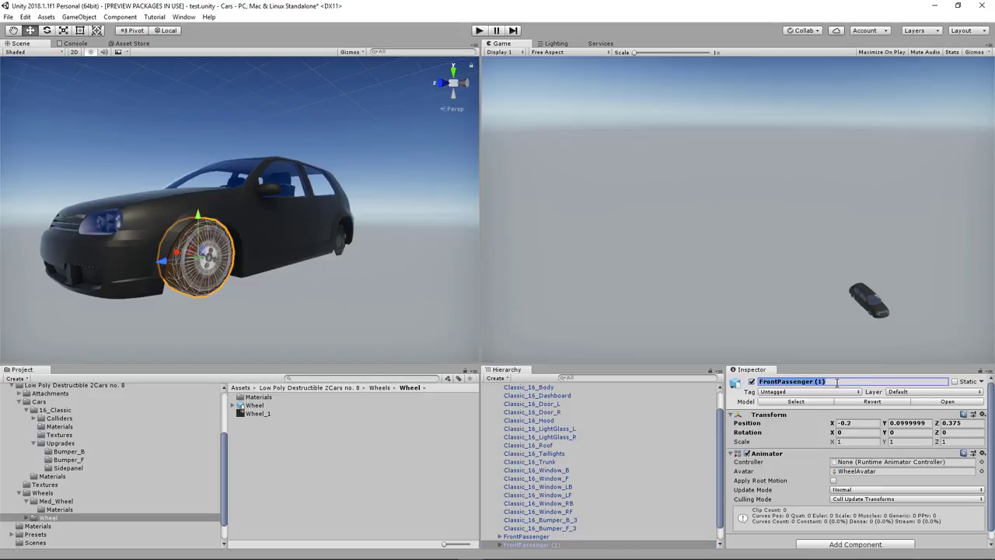
{"action": "type", "text": "FrontDriver"}
- Duplicate the FrontDriver wheel and name the copy RearDriver
{"action": "left_click", "coordinate": [513, 542]}
{"action": "key", "text": "ctrl+d"}
{"action": "left_click", "coordinate": [822, 382]}
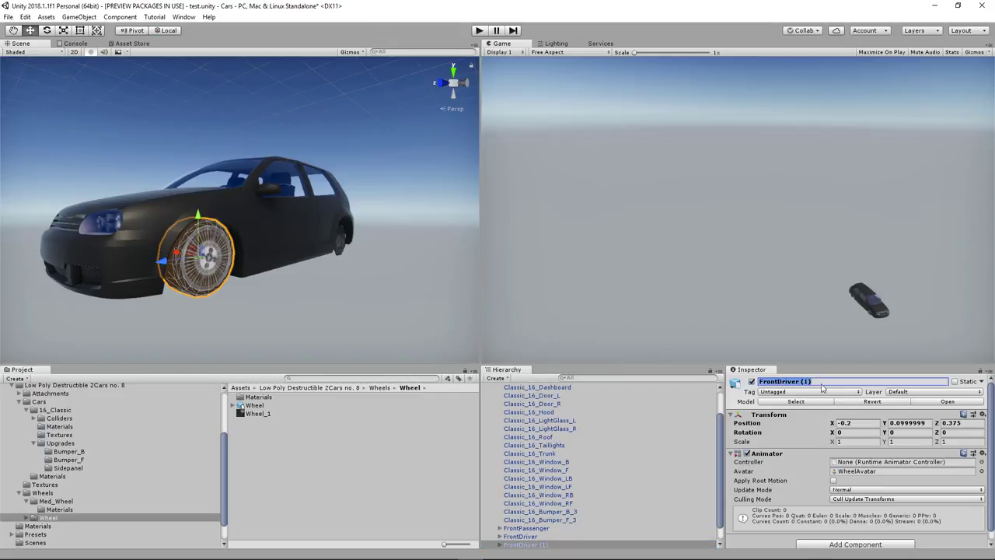
{"action": "type", "text": "RearDriver"}
- Set the RearDriver wheel's position to Y 0.1 and Z -0.345 so it sits in the rear wheel arch
{"action": "left_click", "coordinate": [959, 426]}
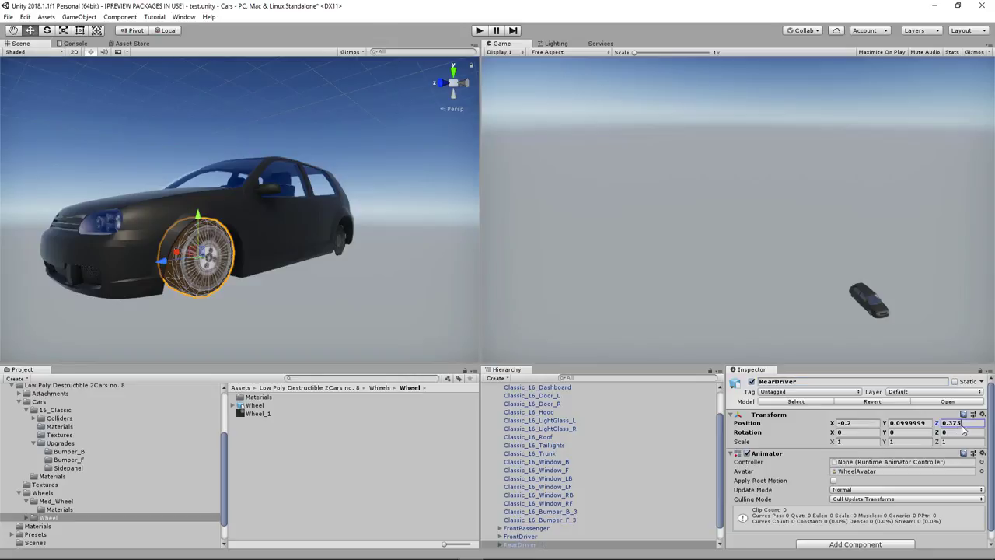
{"action": "left_click", "coordinate": [905, 423]}
{"action": "type", "text": "0.1"}
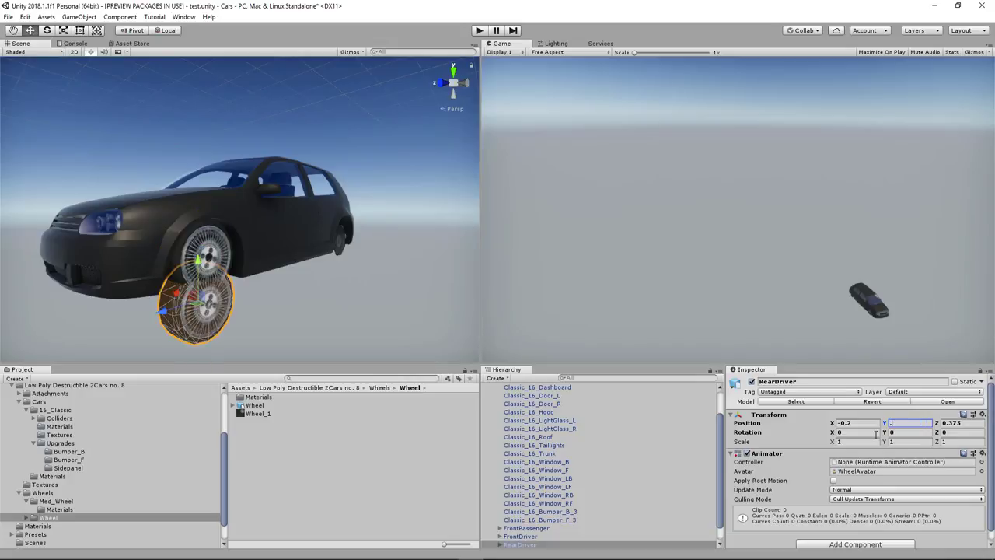
{"action": "key", "text": "Tab"}
{"action": "type", "text": "-"}
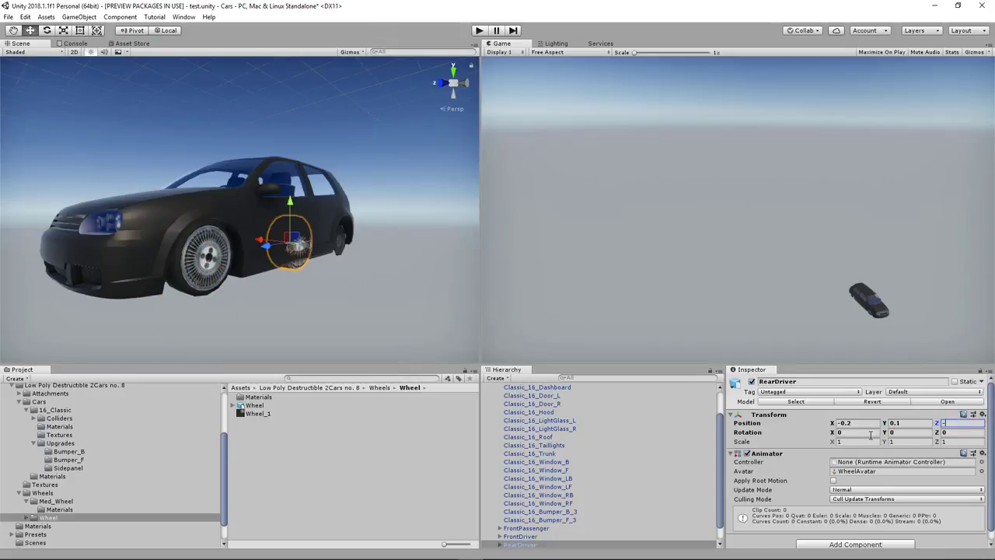
{"action": "type", "text": "0.345"}
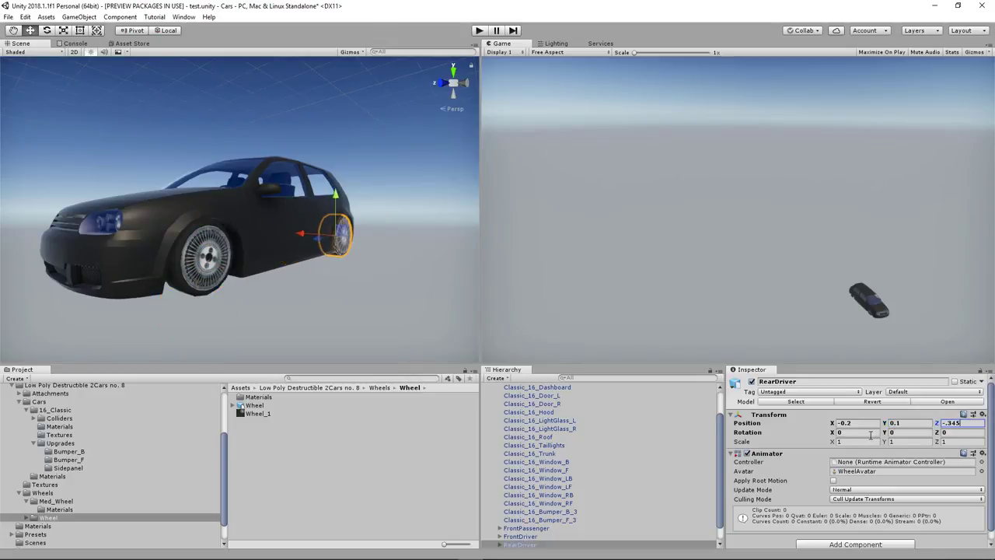
{"action": "left_click_drag", "start_coordinate": [226, 178], "coordinate": [103, 181], "text": "alt"}
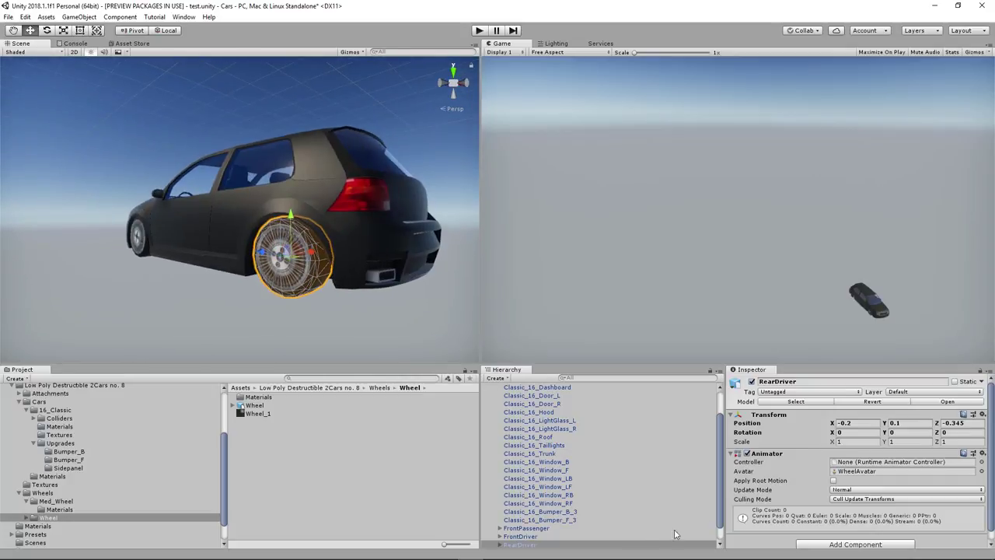
- Duplicate the RearDriver wheel and name the copy RearPassenger
{"action": "left_click", "coordinate": [550, 545]}
{"action": "key", "text": "ctrl+d"}
{"action": "left_click", "coordinate": [772, 382]}
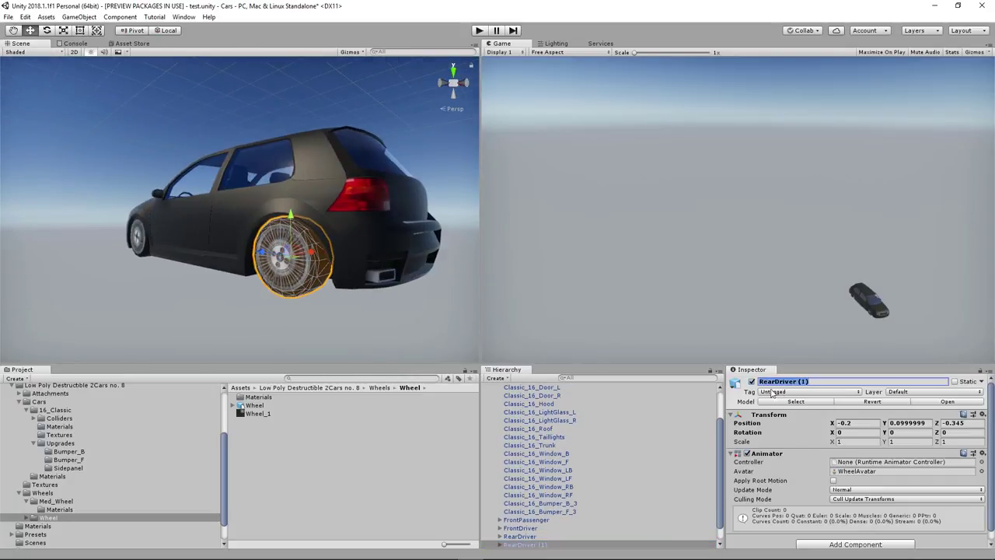
{"action": "type", "text": "RearPassenger"}
- Set the RearPassenger wheel's X position to 0.2 and check its fit on the passenger side of the car
{"action": "left_click", "coordinate": [848, 425]}
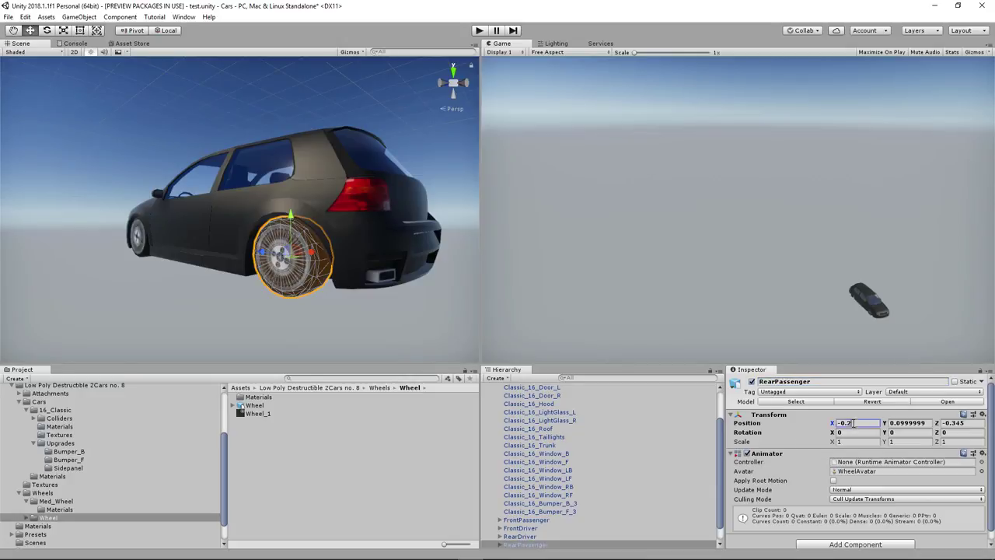
{"action": "type", "text": "0.2"}
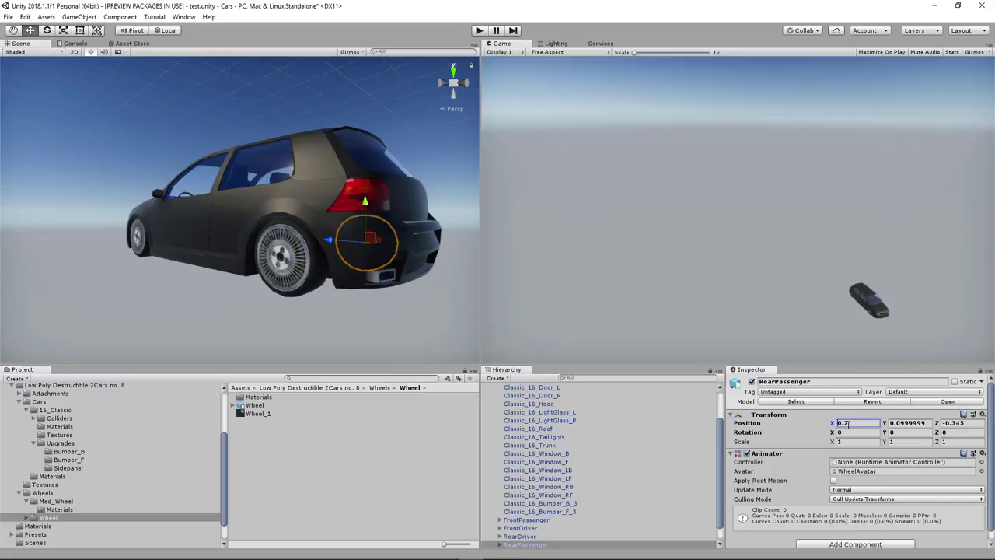
{"action": "left_click_drag", "start_coordinate": [319, 136], "coordinate": [816, 195], "text": "alt"}
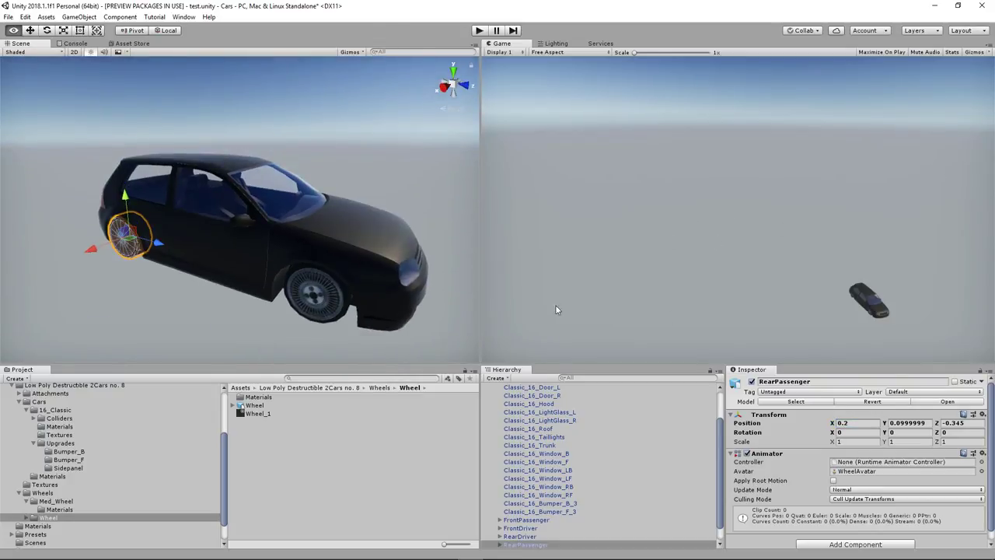
{"action": "left_click_drag", "start_coordinate": [370, 233], "coordinate": [233, 202], "text": "alt"}
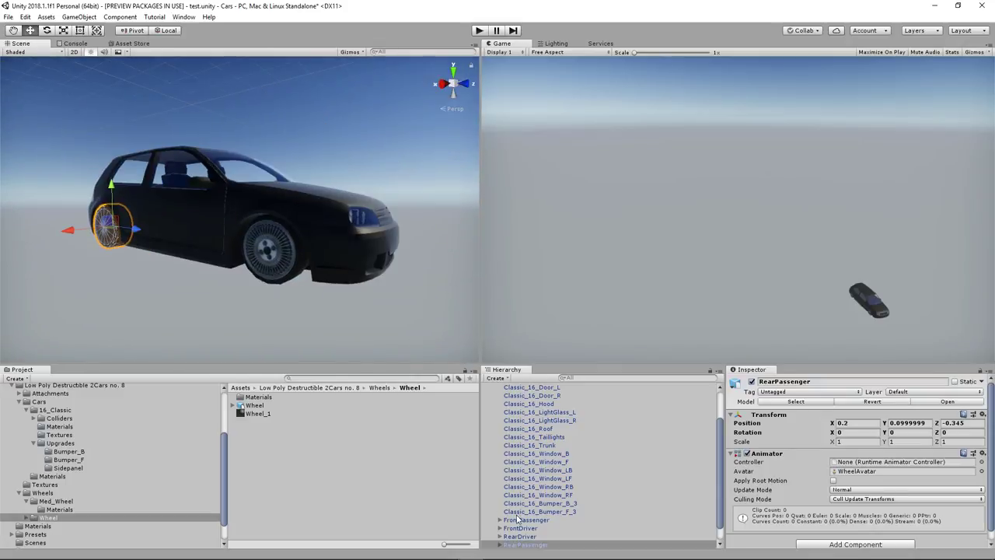
- Collapse the car package folder and create a new folder named Prefabs directly under Assets
{"action": "scroll", "coordinate": [525, 509], "scroll_direction": "up", "scroll_amount": 3}
{"action": "scroll", "coordinate": [509, 416], "scroll_direction": "down", "scroll_amount": 3}
{"action": "scroll", "coordinate": [530, 471], "scroll_direction": "up", "scroll_amount": 3}
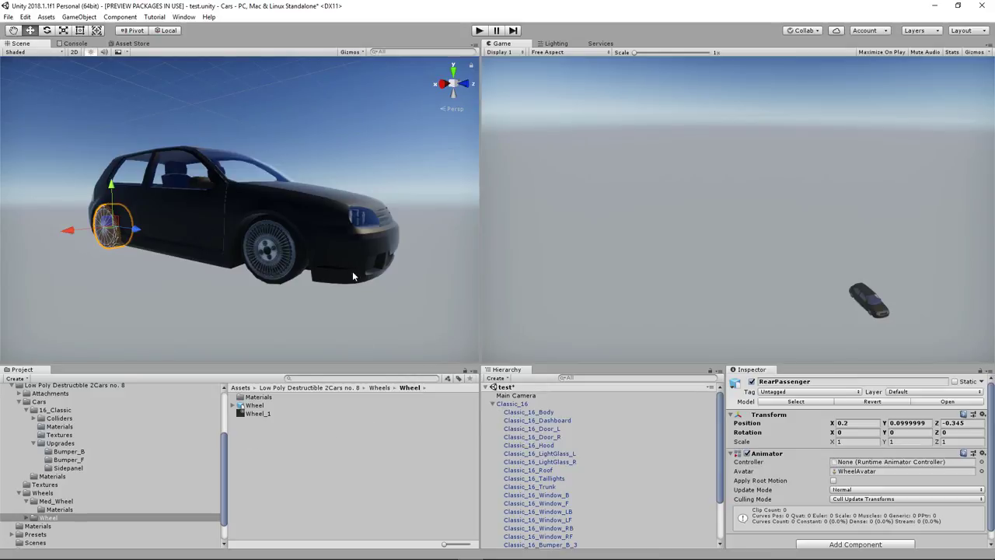
{"action": "scroll", "coordinate": [70, 449], "scroll_direction": "up", "scroll_amount": 3}
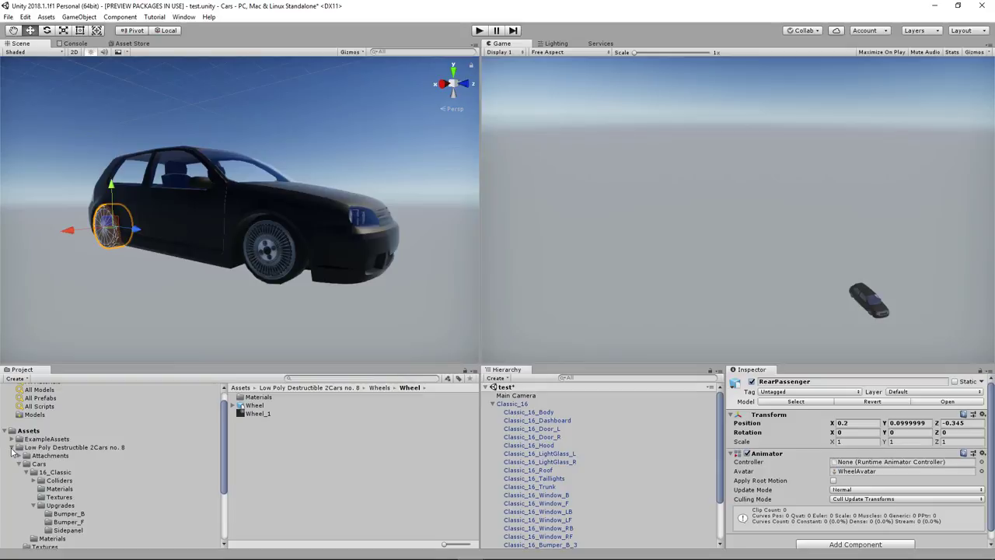
{"action": "left_click", "coordinate": [19, 447]}
{"action": "left_click", "coordinate": [36, 446]}
{"action": "right_click", "coordinate": [36, 446]}
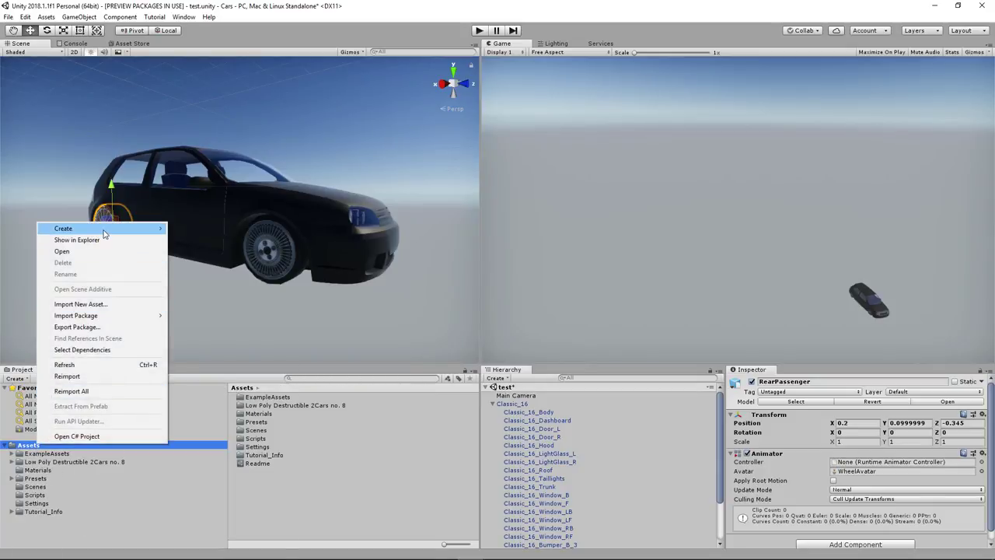
{"action": "mouse_move", "coordinate": [140, 227]}
{"action": "left_click", "coordinate": [251, 193]}
{"action": "type", "text": "Prefabs"}
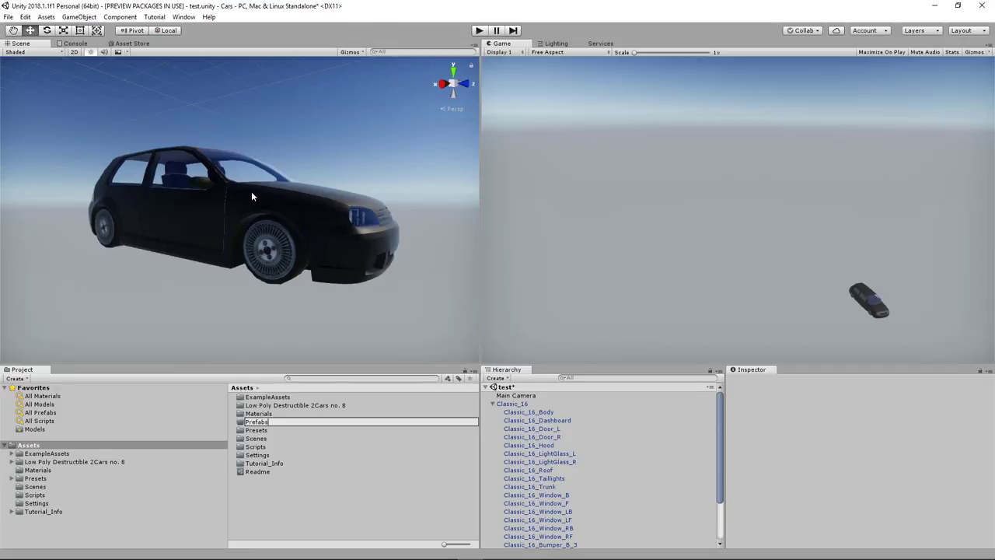
{"action": "key", "text": "Return"}
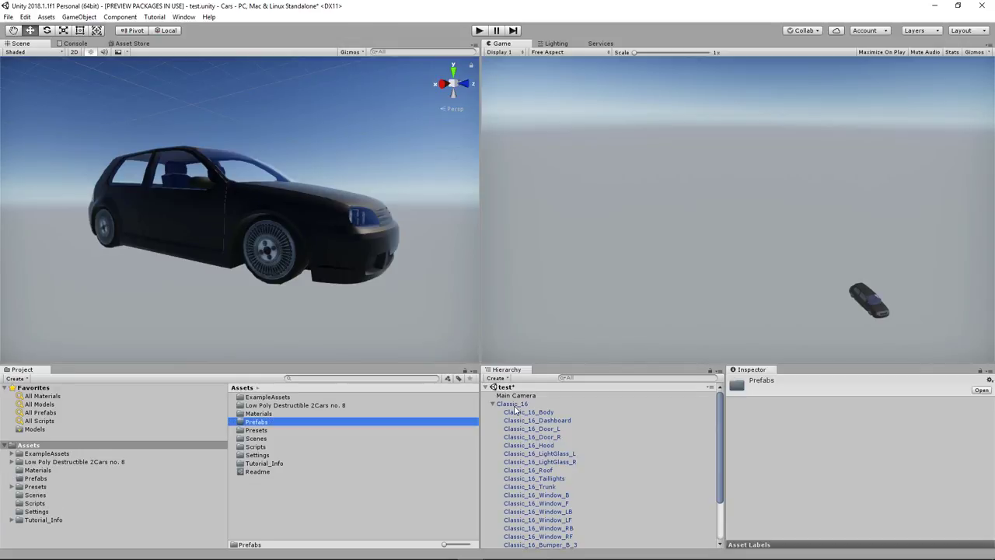